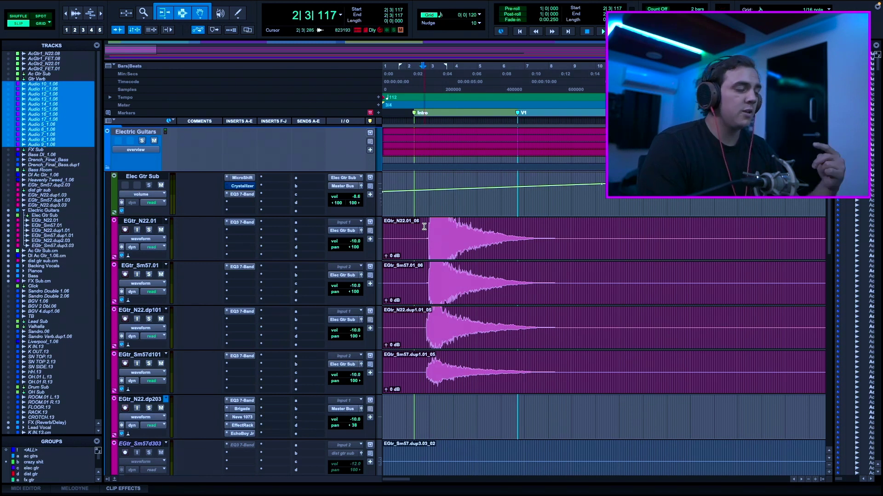
- Solo the Electric Guitars folder and audition it from 34|3|096 before Chorus 1 and from bar 107 in Chorus 2
scroll(427, 227, right, 10)
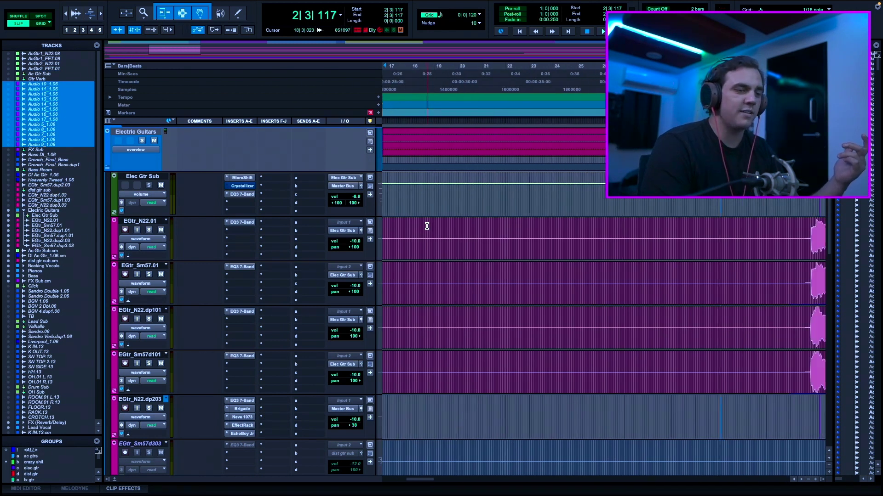
click(710, 231)
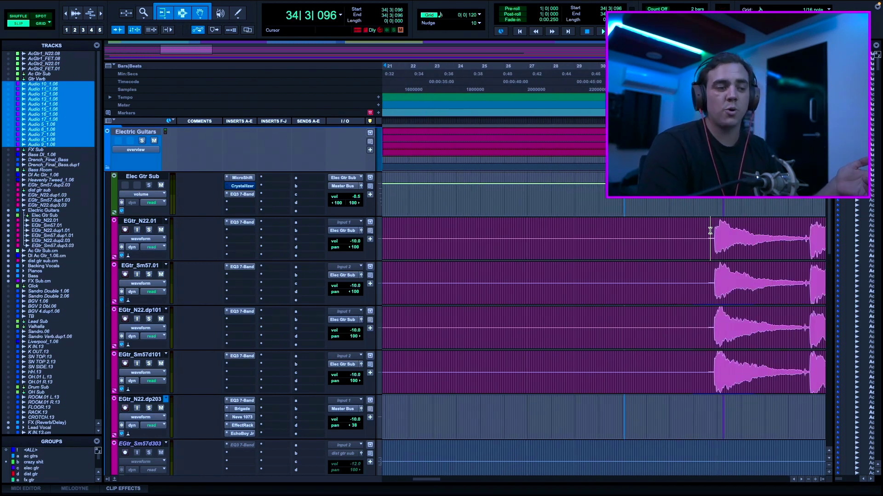
key(space)
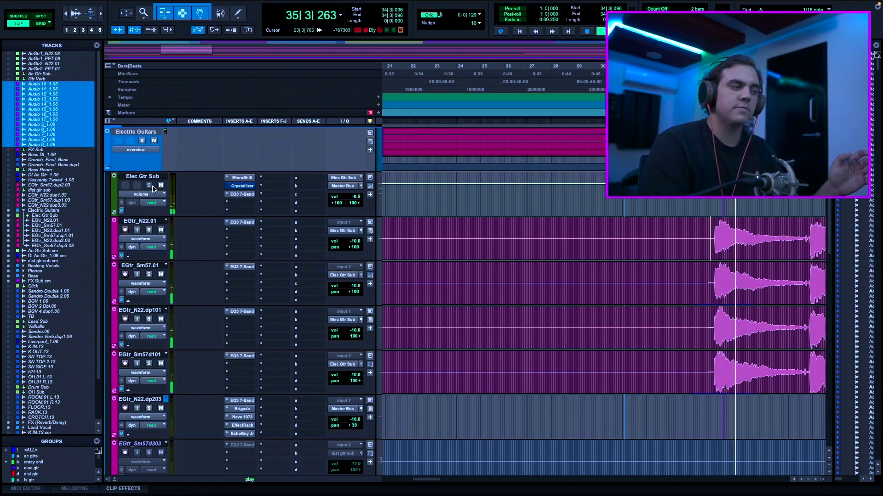
click(142, 140)
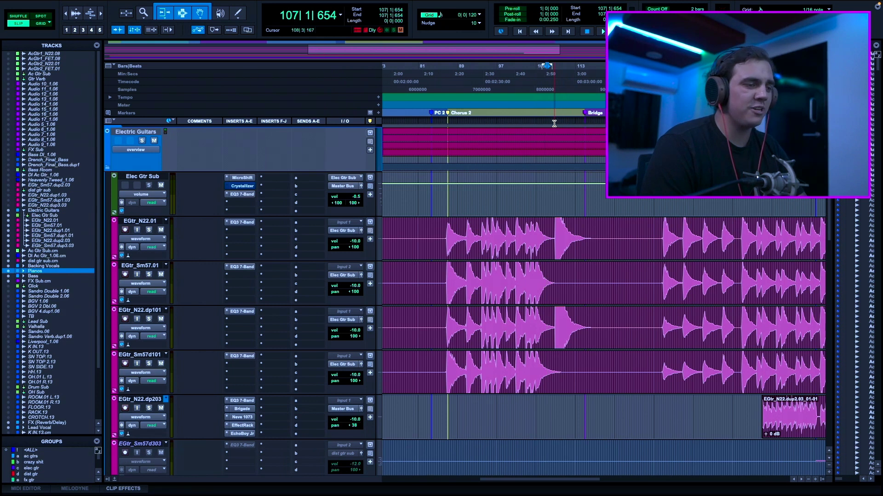
key(space)
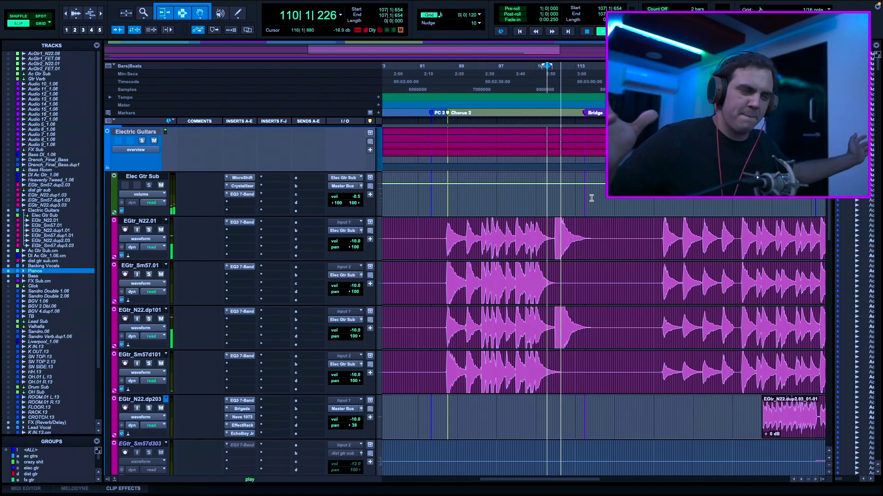
- Solo the Ac Gtr Sub.cm track and play it from 34|3|040, just before Chorus 1
scroll(484, 301, down, 7)
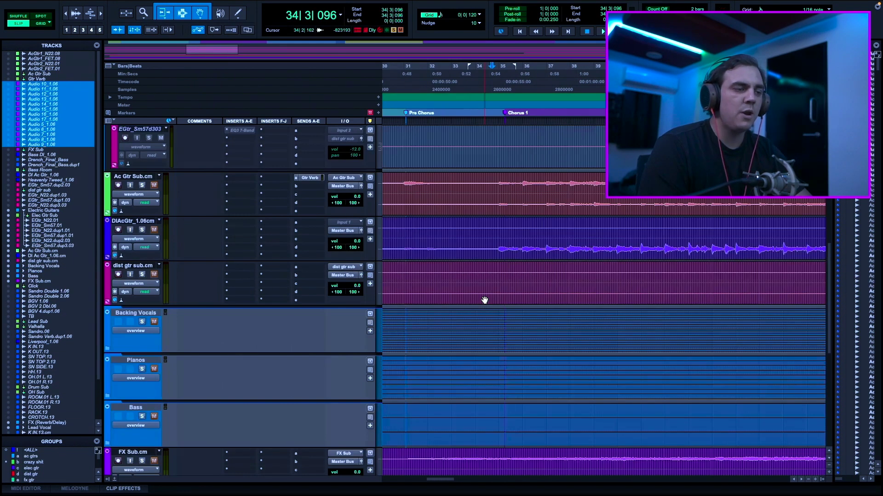
click(142, 185)
scroll(530, 256, up, 3)
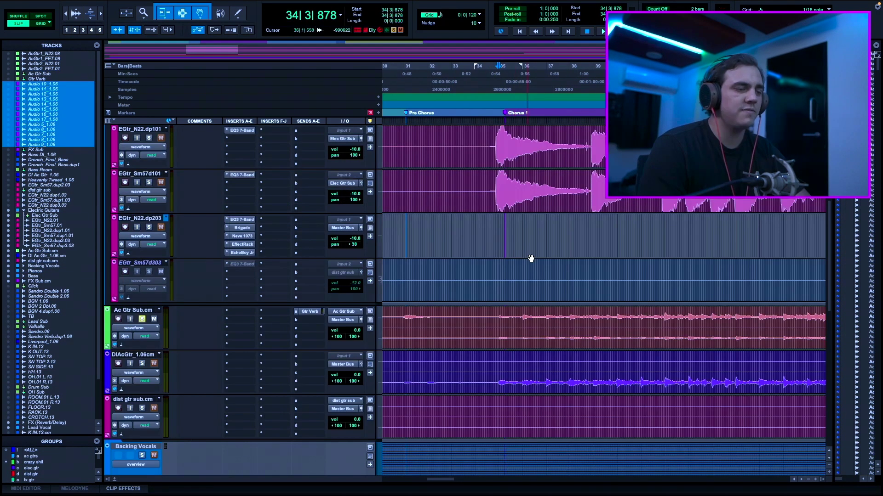
click(498, 258)
scroll(521, 310, right, 2)
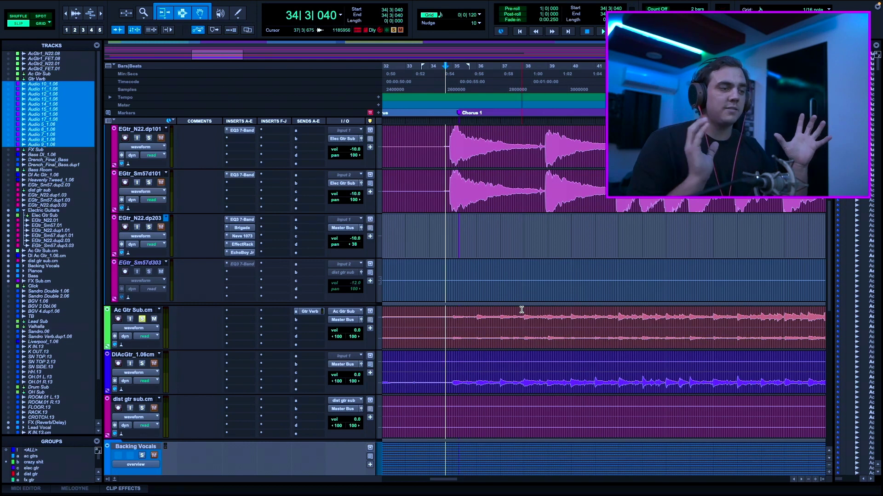
scroll(235, 203, up, 4)
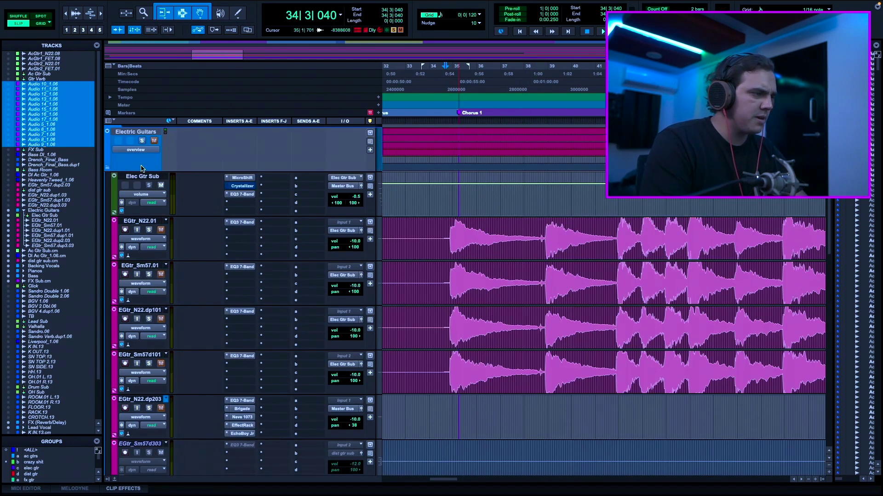
key(space)
scroll(222, 252, down, 4)
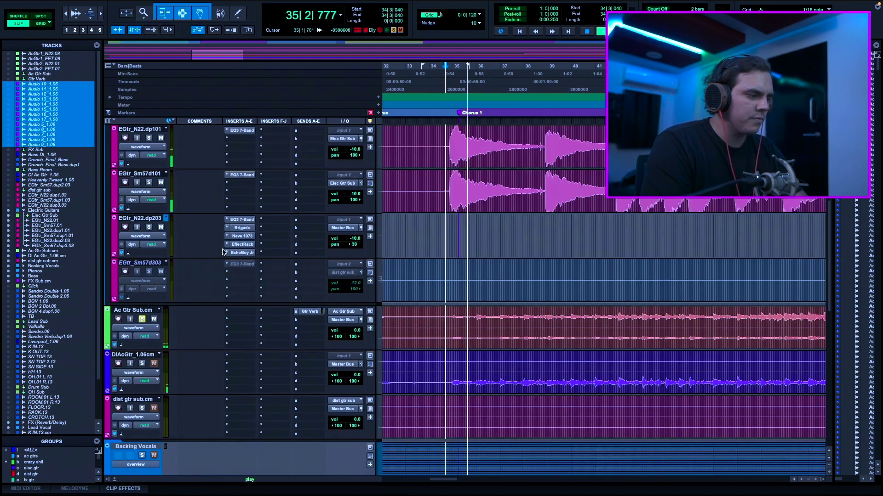
- Try a volume of +4.2 on Ac Gtr Sub.cm during playback and return it to 0.0
click(355, 330)
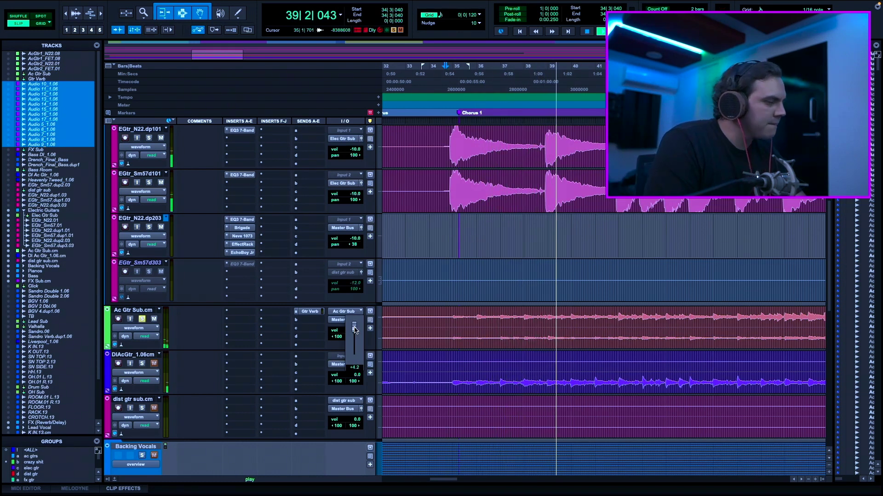
drag(354, 330, 355, 333)
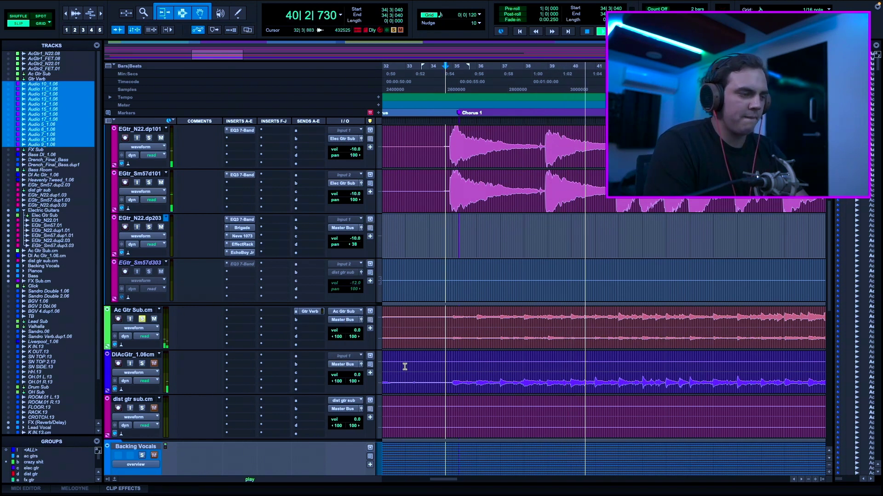
key(space)
- Play Ac Gtr Sub.cm and DIAcGtr_1.06cm soloed from 34|3|040 and examine their waveforms through to the end of the song
key(r)
key(r)
key(r)
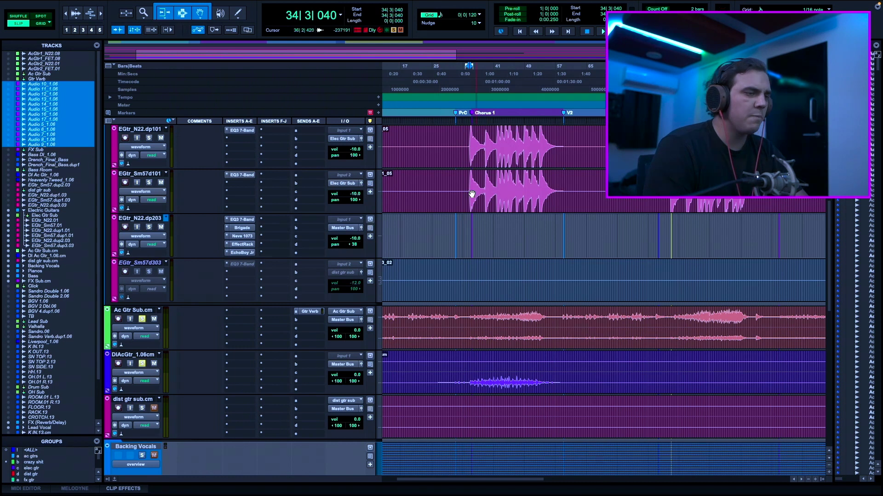
key(t)
key(t)
scroll(537, 239, up, 2)
scroll(536, 239, right, 2)
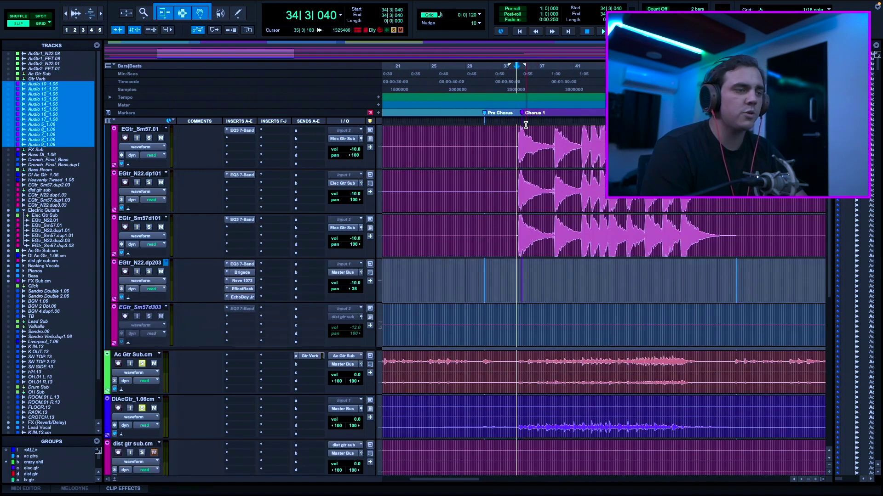
scroll(522, 299, down, 3)
key(space)
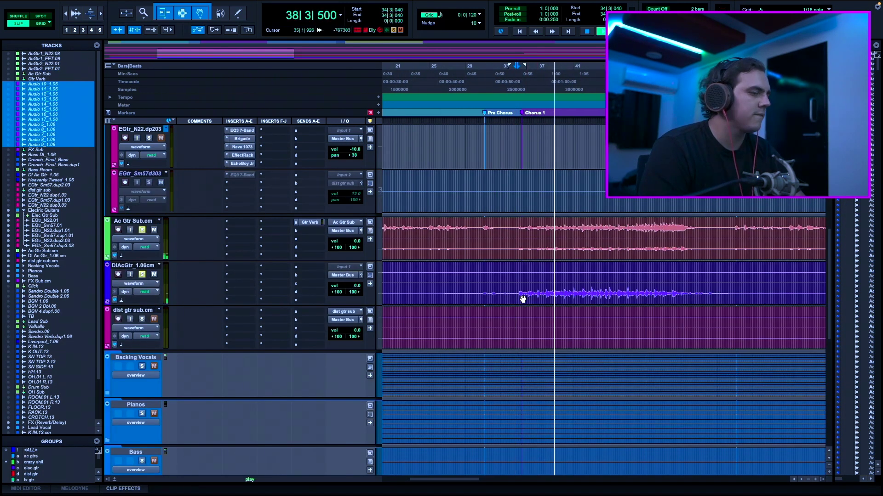
scroll(581, 318, right, 2)
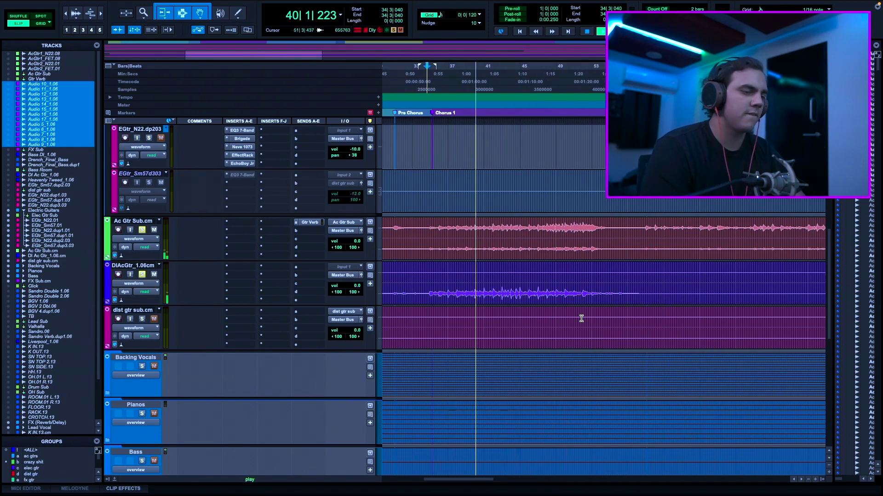
scroll(581, 319, right, 20)
key(space)
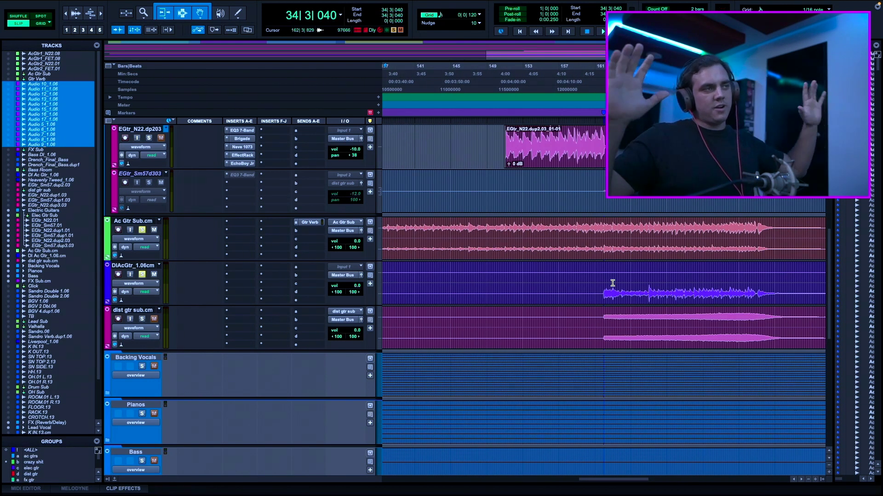
- Solo the Backing Vocals and Lead Vocal folders and play them from 85|2|150, just before Chorus 2
scroll(165, 350, down, 2)
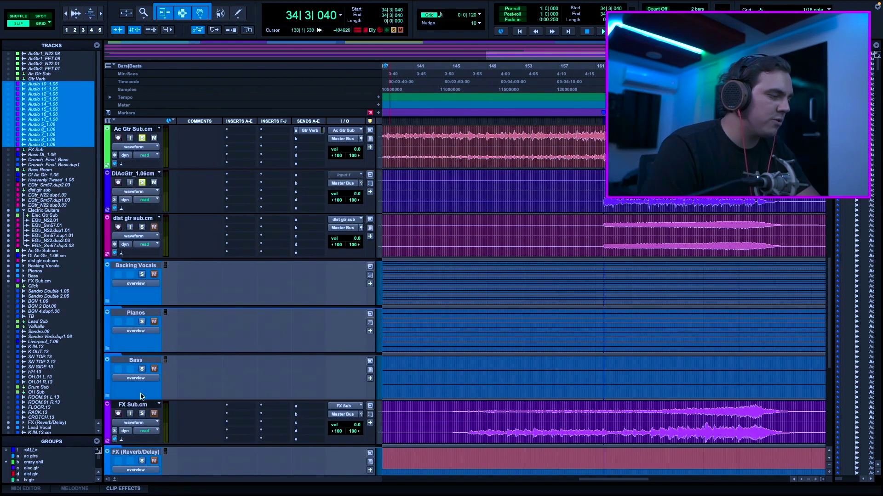
scroll(141, 396, down, 2)
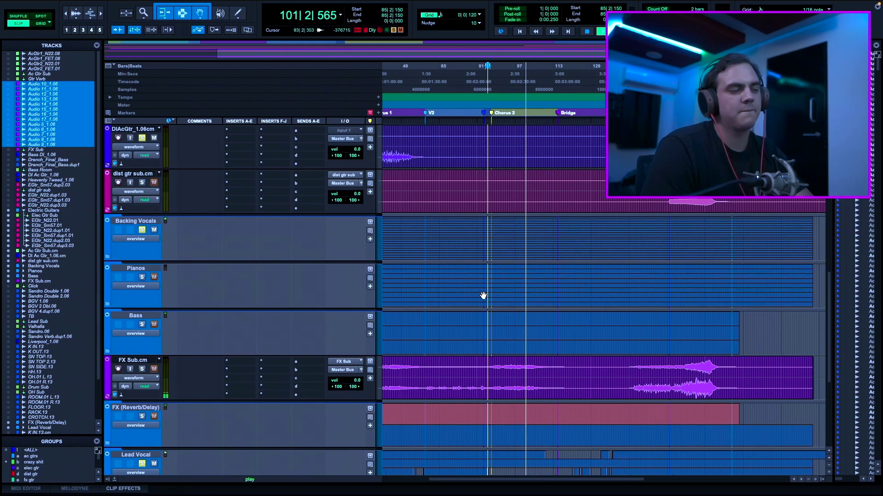
key(ctrl+bracketleft)
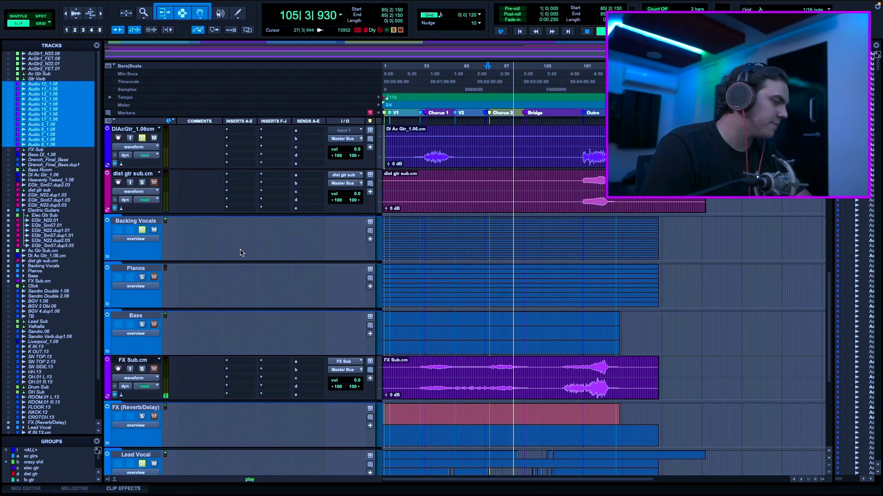
key(space)
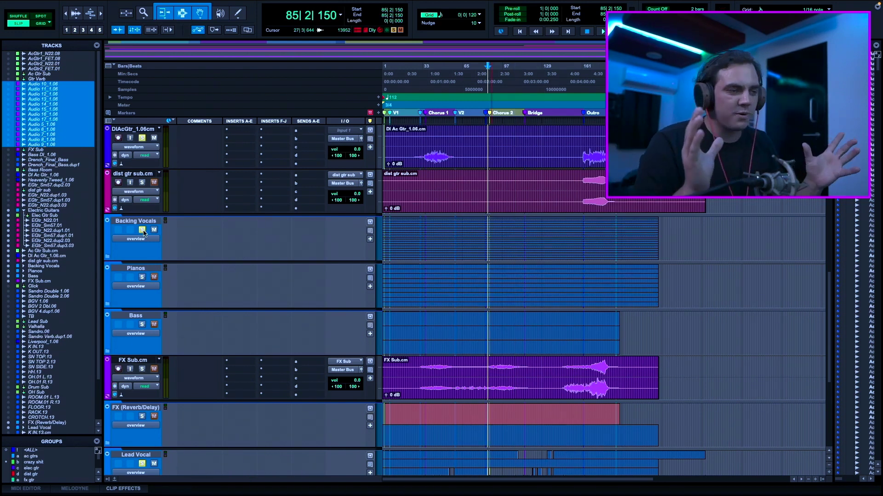
- Clear all solos, and play the FX Sub.cm track soloed from 33|2|237 near Chorus 1
alt+click(142, 230)
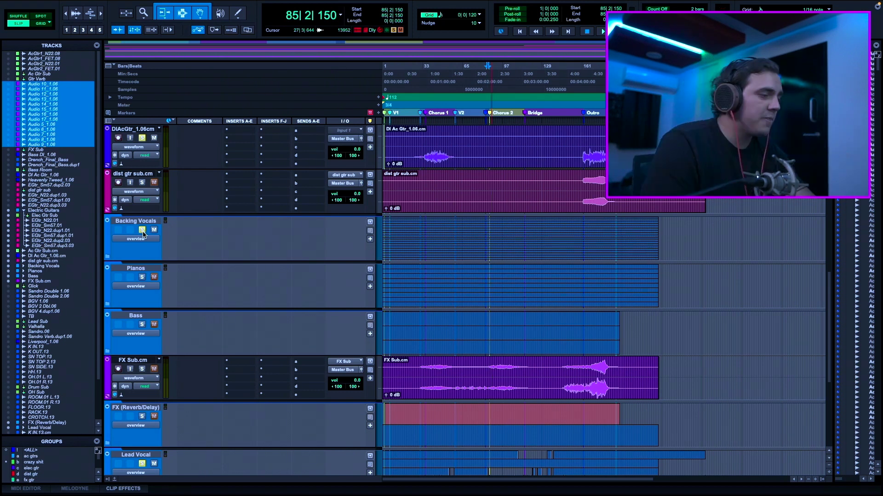
scroll(253, 341, down, 5)
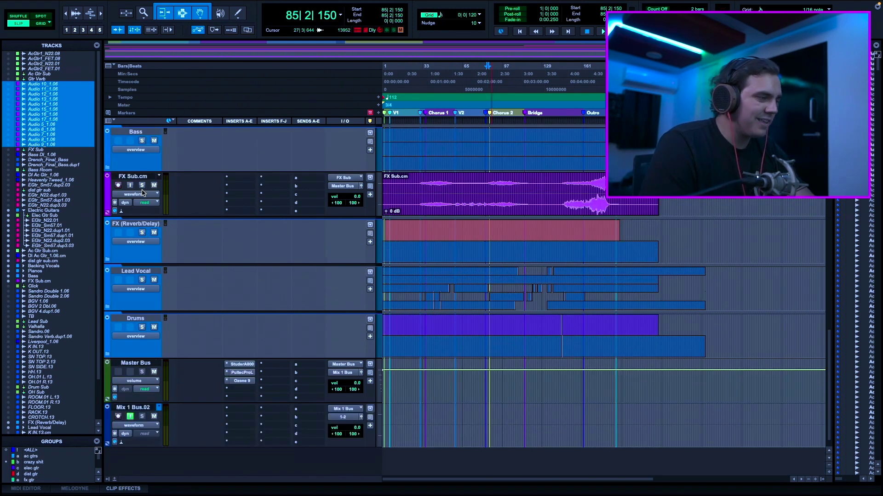
click(438, 114)
scroll(432, 282, up, 10)
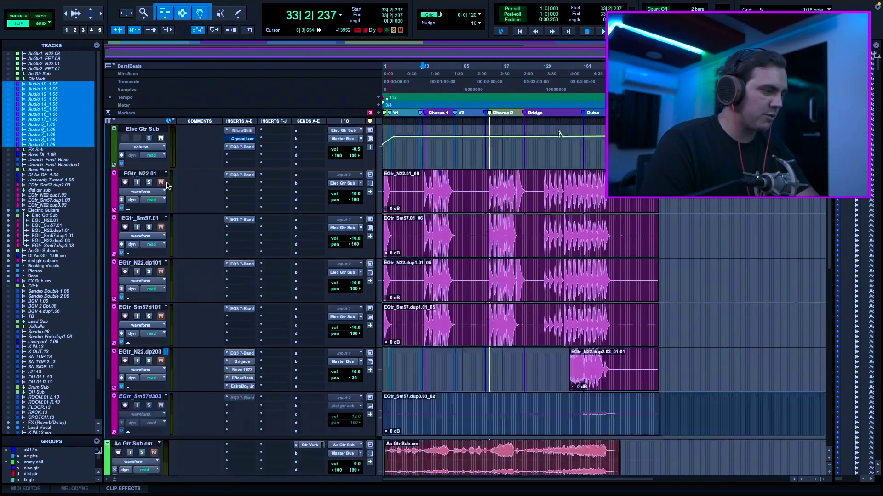
scroll(432, 282, down, 8)
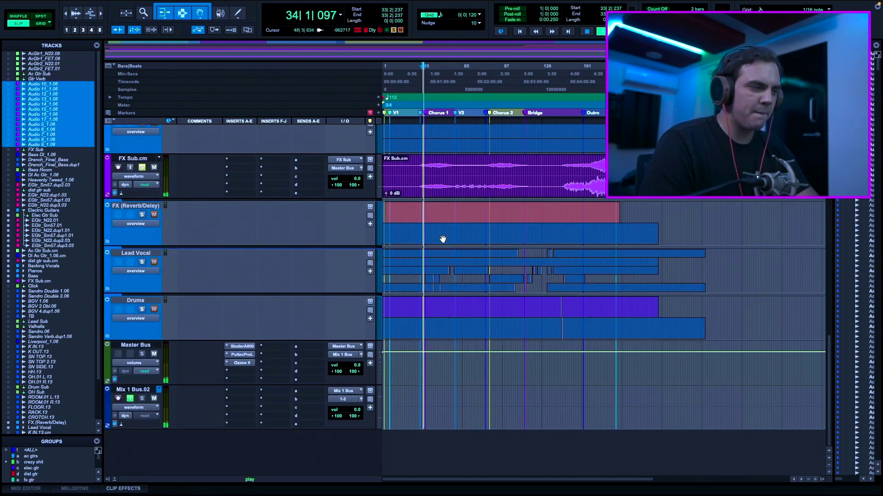
- Show and activate the selected hidden tracks Audio 5_1.06 to Audio 17_1.06, and stop playback
right_click(52, 107)
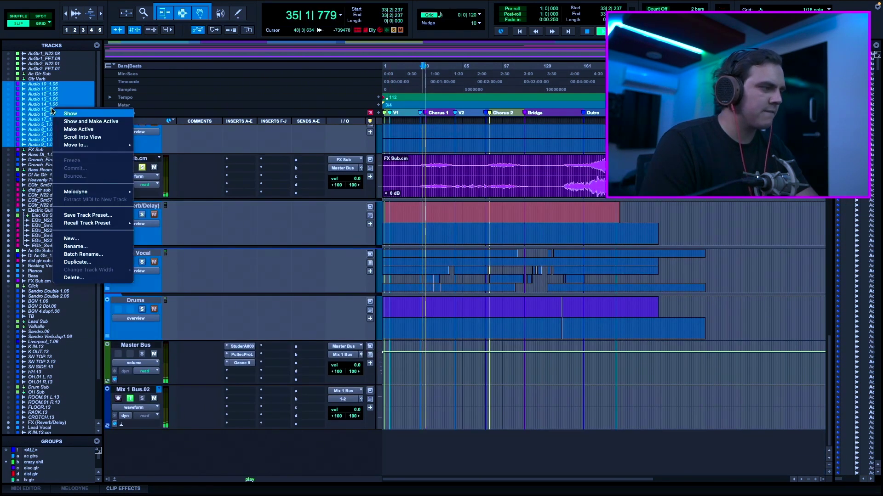
click(64, 110)
key(space)
scroll(228, 184, up, 6)
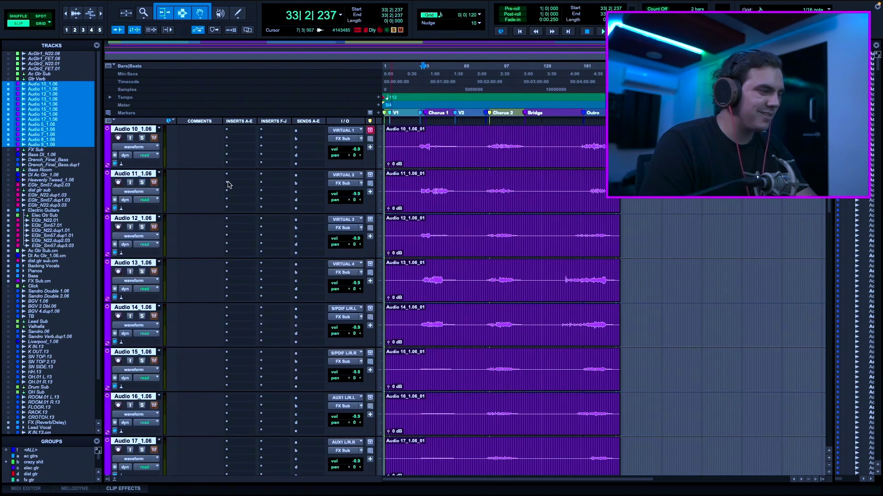
- Solo all the selected Audio 5_1.06 to Audio 17_1.06 tracks and play them from 32|1|894
click(142, 139)
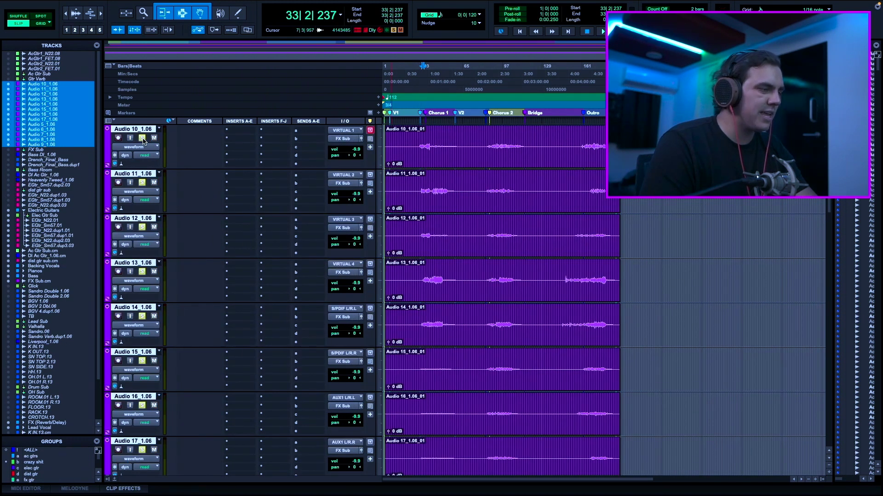
click(421, 120)
key(space)
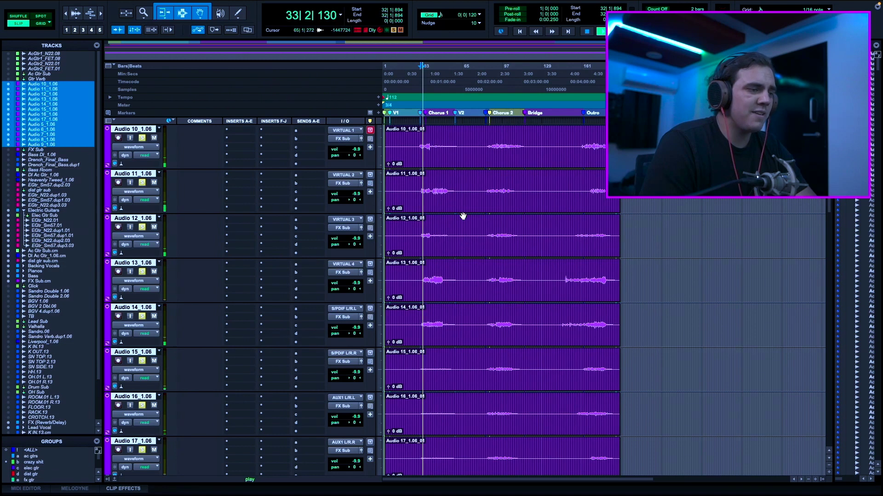
key(space)
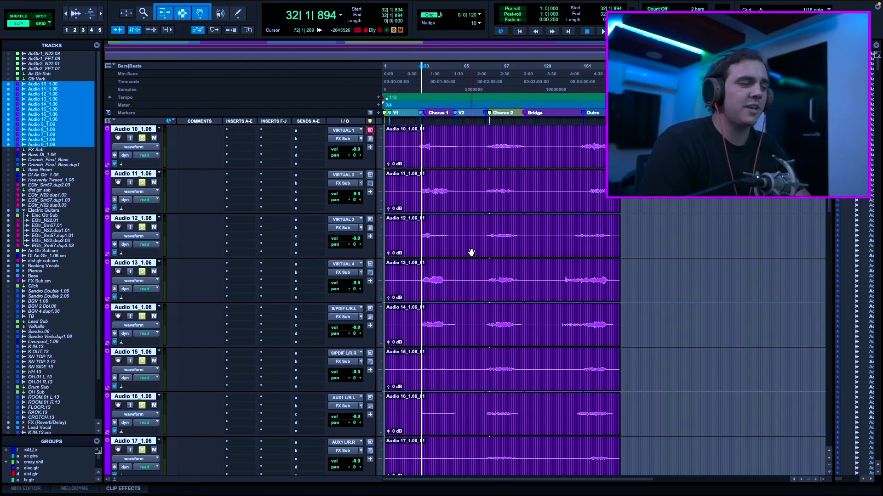
- Hide and deactivate the selected Audio 5_1.06 to Audio 17_1.06 tracks, and play the mix from 32|1|894 with Lead Vocal muted
scroll(471, 253, down, 1)
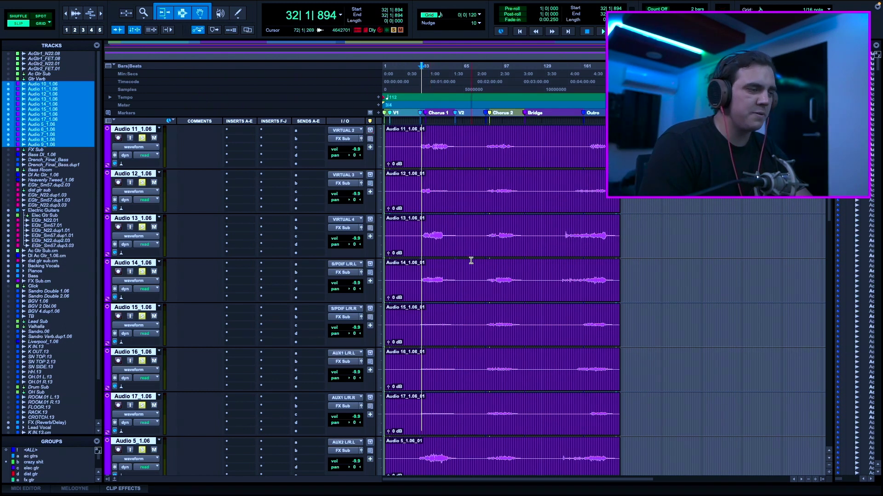
right_click(124, 176)
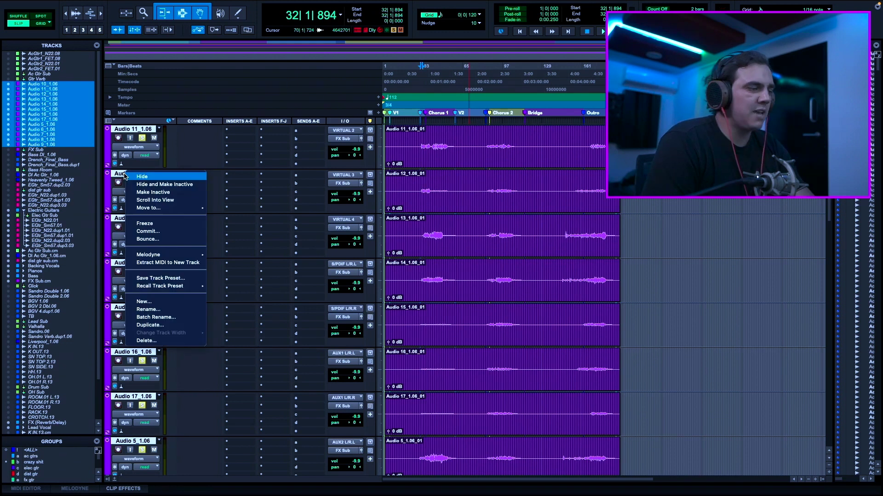
click(155, 187)
key(space)
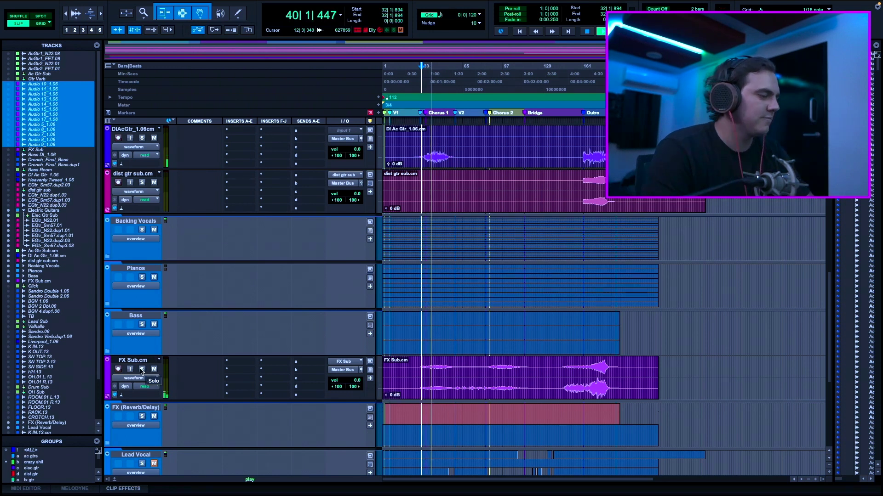
key(space)
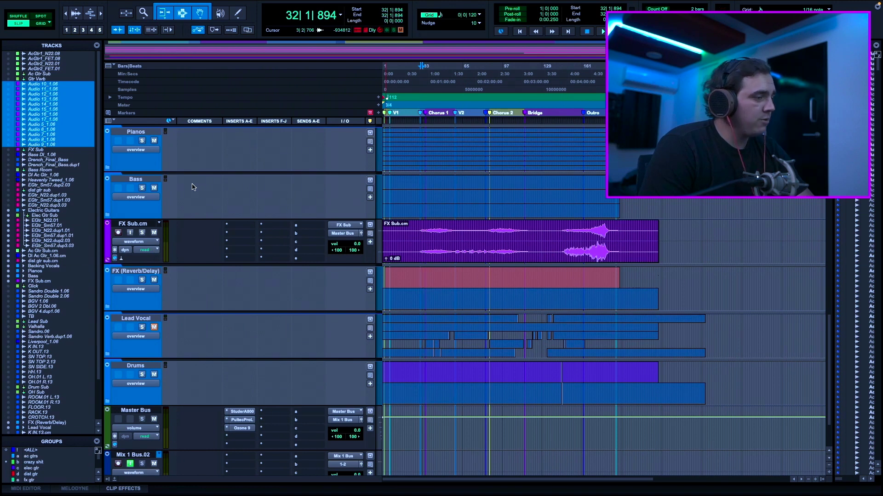
- Expand the Pianos folder to show the piano tracks inside it
scroll(192, 186, up, 3)
click(106, 259)
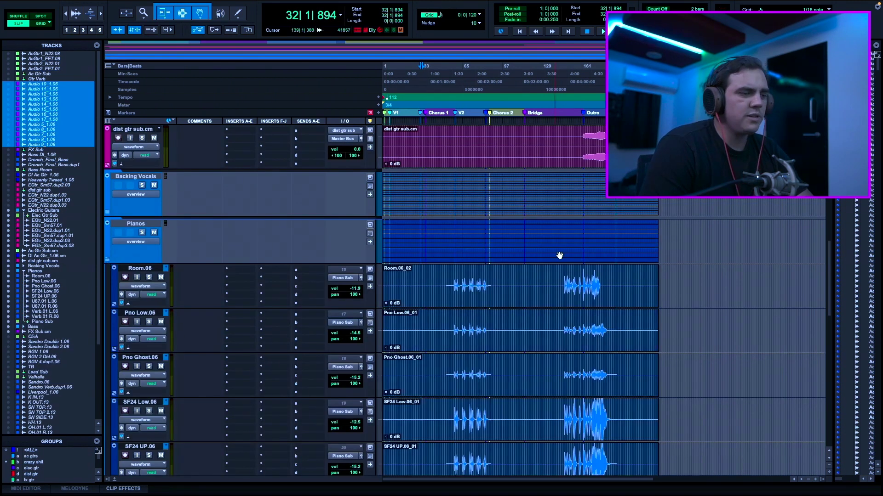
- Audition the soloed Pianos folder from 145|1|082, unsolo it, and replay the same section in the full mix
scroll(579, 205, down, 3)
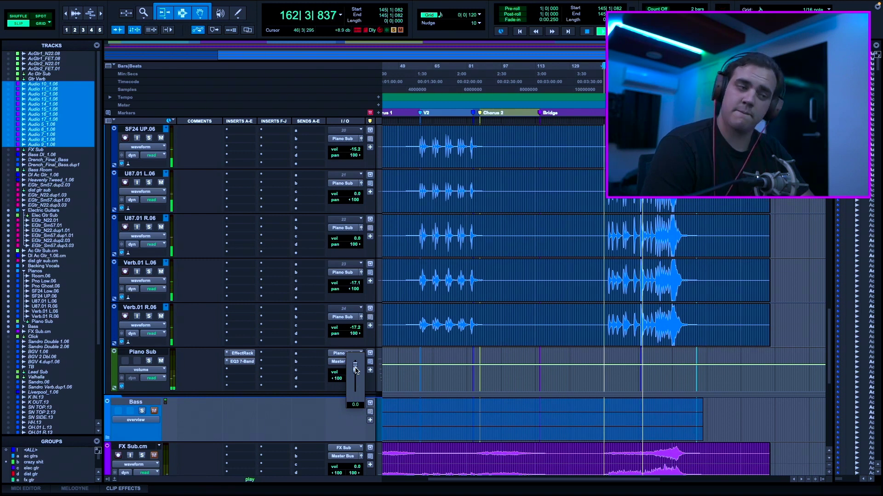
key(space)
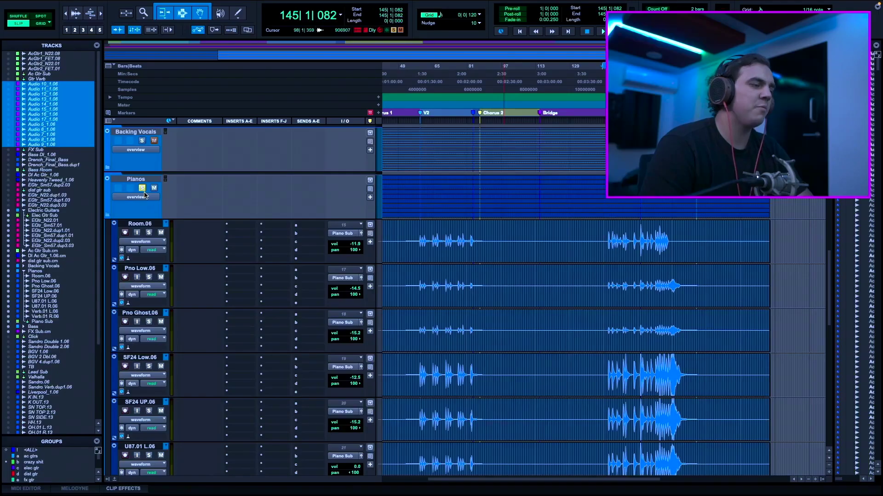
scroll(145, 193, up, 5)
scroll(145, 192, down, 5)
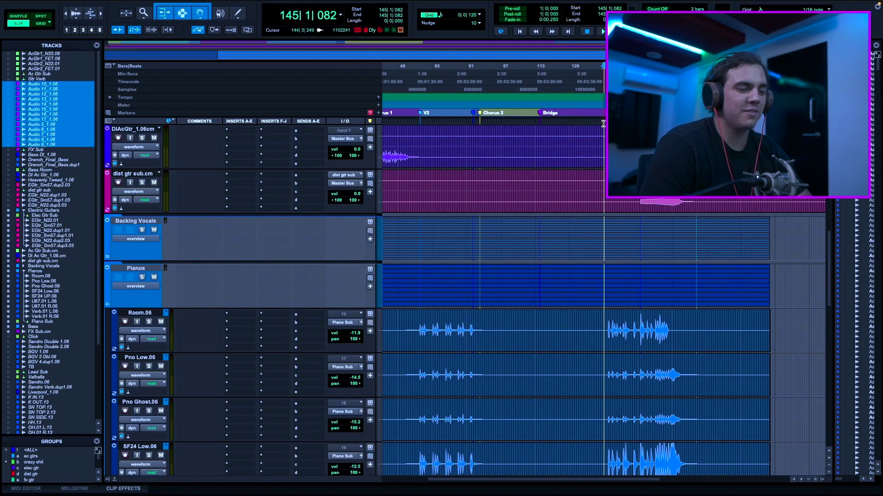
key(ctrl+])
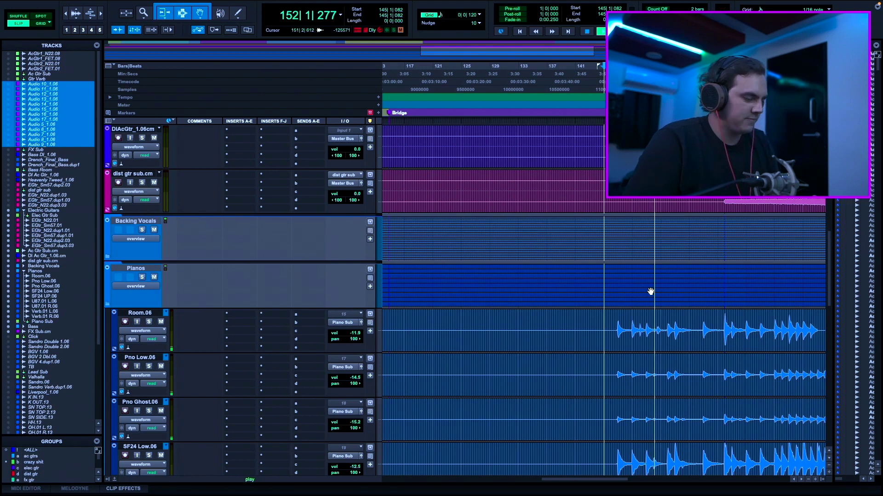
key(space)
- Look through the piano tracks from Room.06 down to Piano Sub across the whole song timeline
key(ctrl+bracketleft)
key(ctrl+bracketleft)
scroll(601, 336, down, 3)
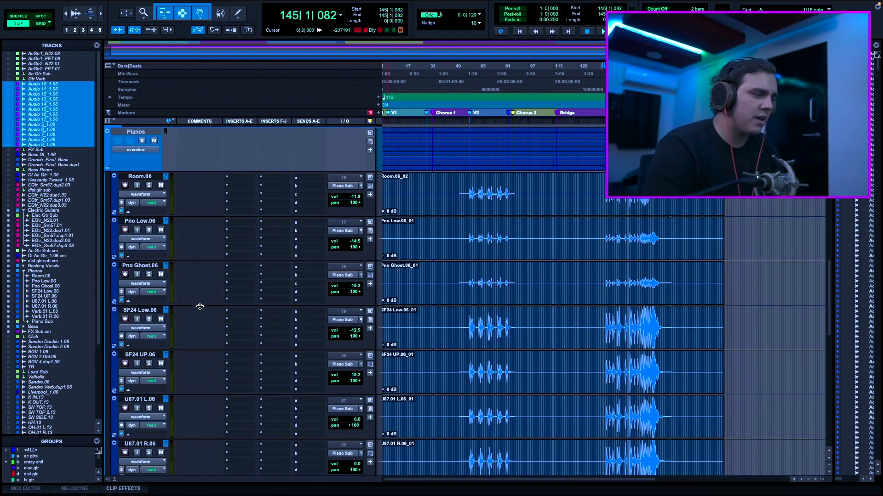
scroll(208, 336, down, 2)
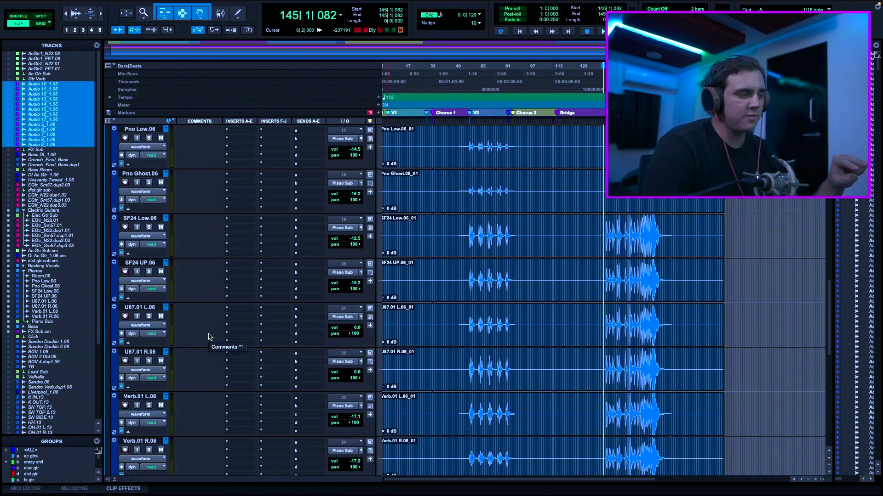
scroll(208, 337, down, 3)
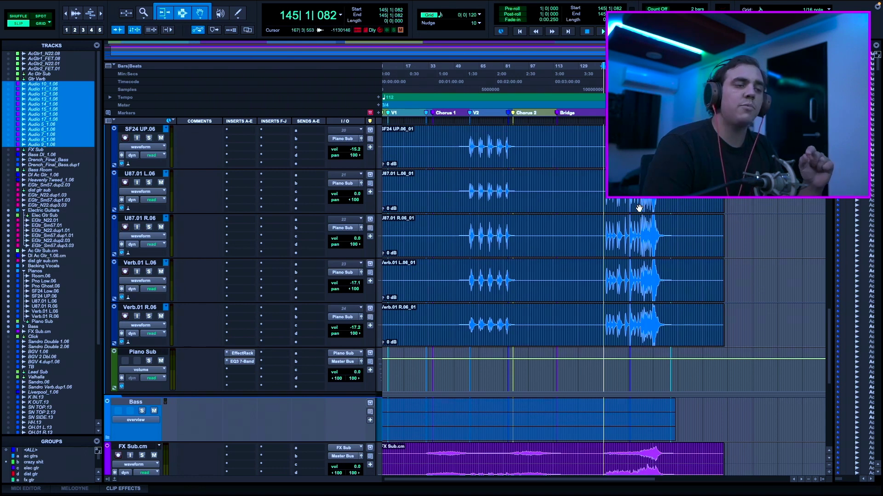
scroll(570, 202, up, 5)
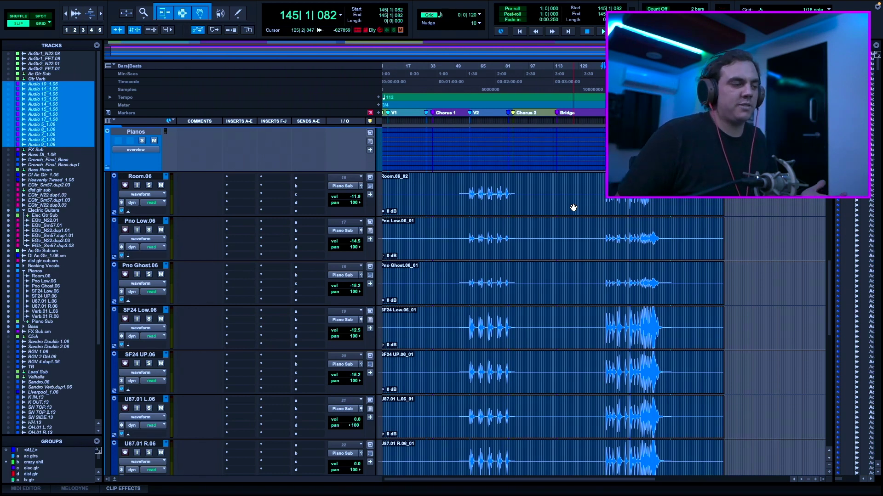
- Play the soloed Pianos folder from 57|3|649, and replay the V2 entry from 58|2|652 with the pianos unsoloed
click(468, 121)
key(t)
key(t)
click(601, 122)
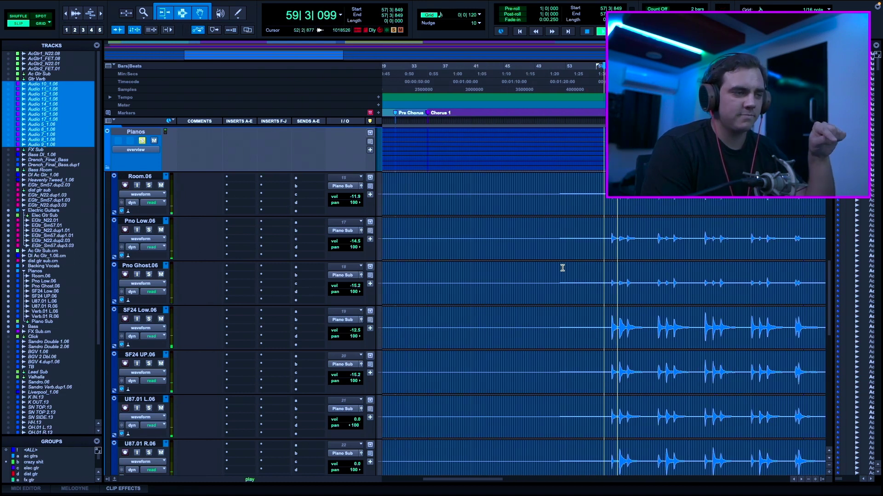
scroll(221, 324, down, 9)
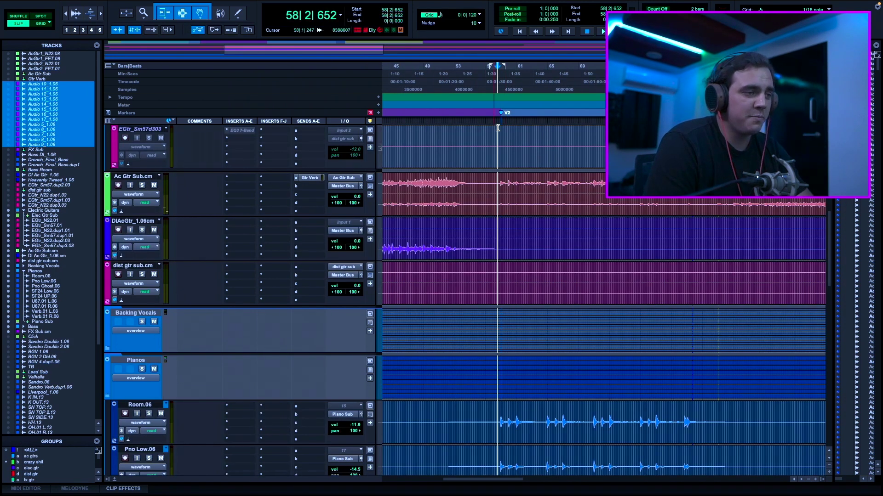
key(space)
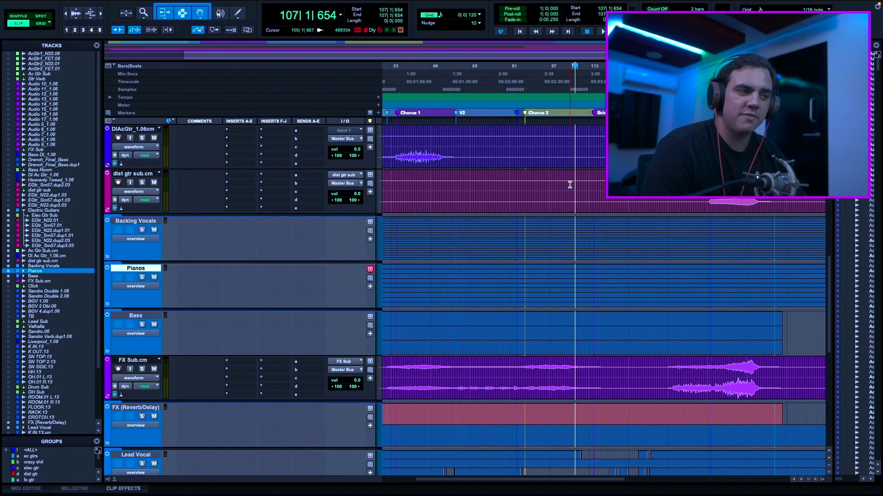
- Solo the Drums folder and play MIDI Drums from 58|2|652 with Drum Sub.cm muted
scroll(602, 161, down, 2)
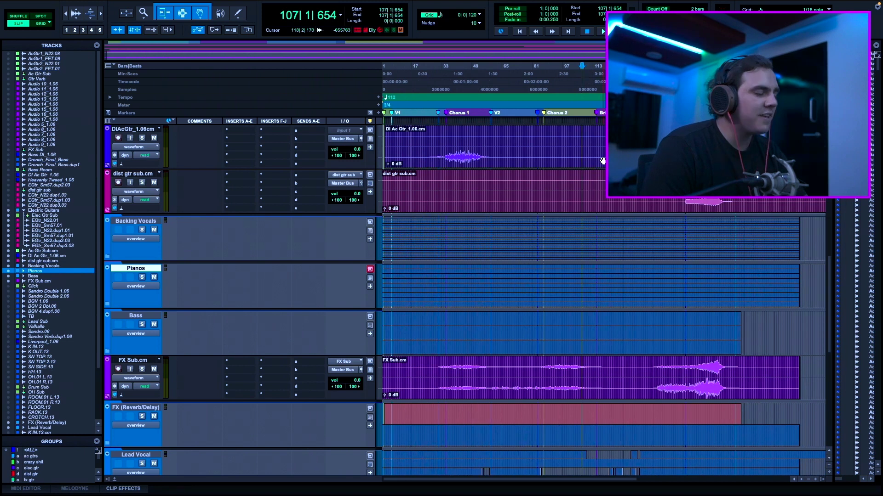
scroll(602, 161, down, 2)
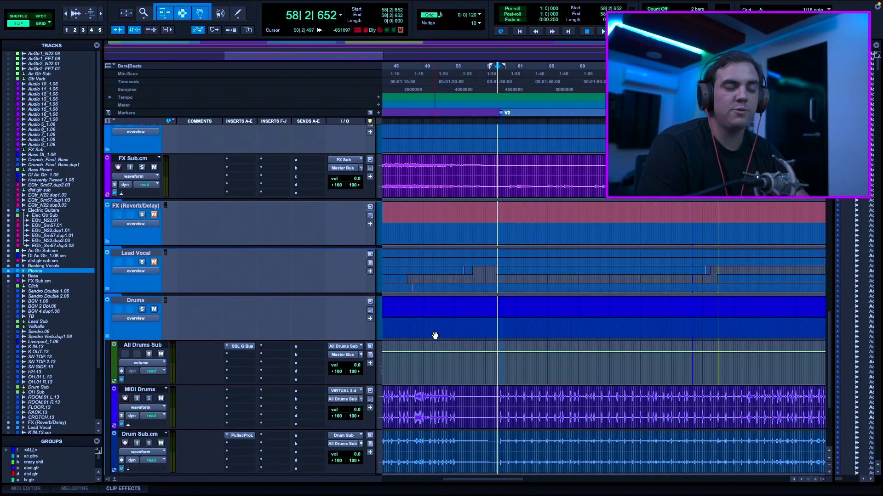
scroll(481, 313, down, 2)
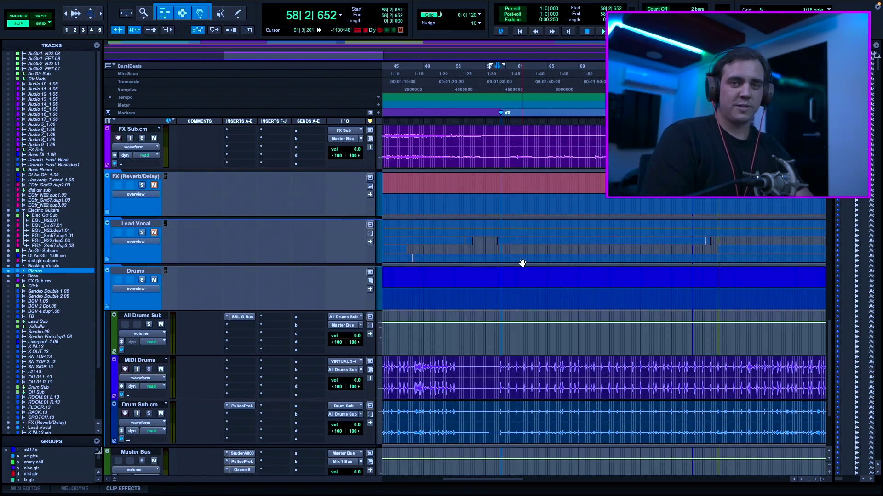
key(space)
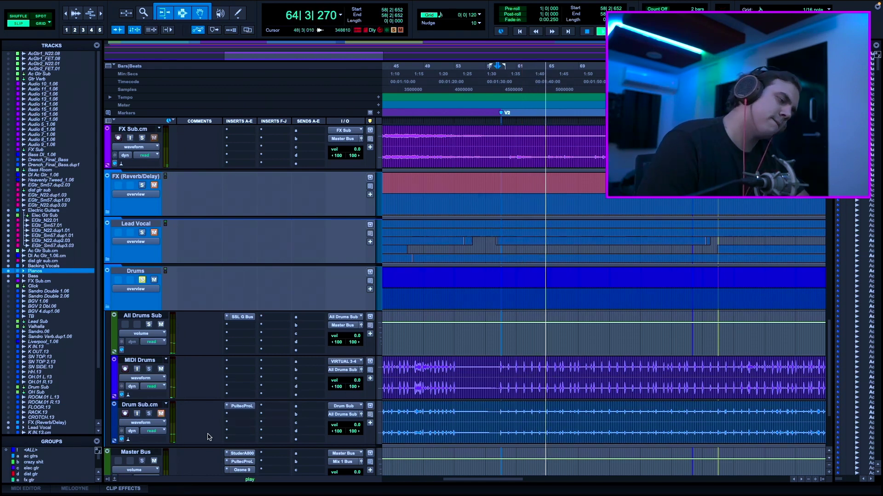
key(space)
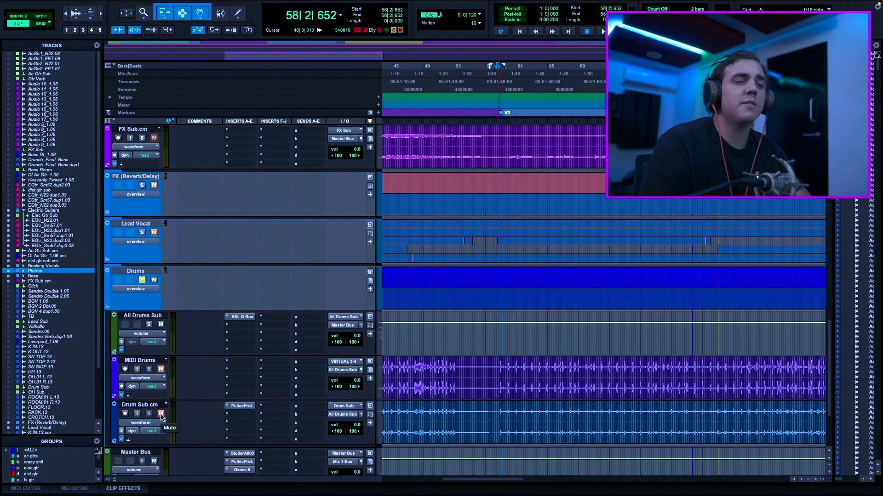
- Play Drum Sub.cm from 58|2|652 with MIDI Drums muted, raising Drum Sub.cm to +6.6 dB
key(space)
click(358, 420)
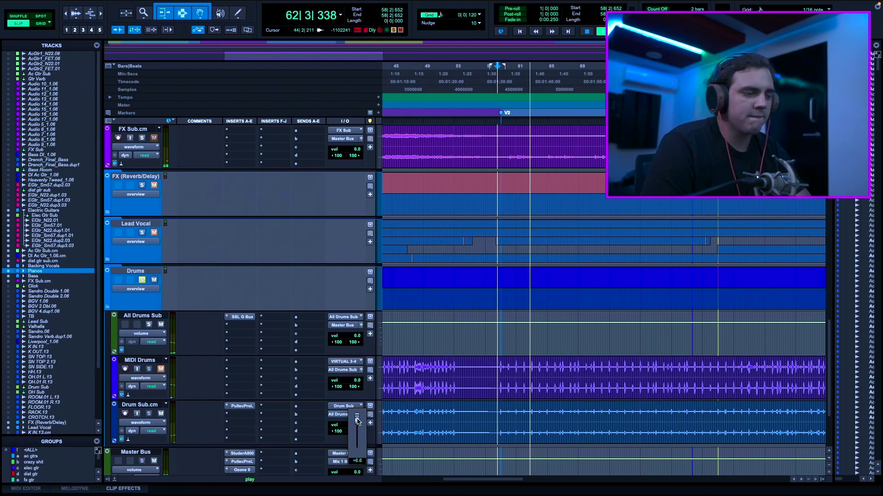
key(space)
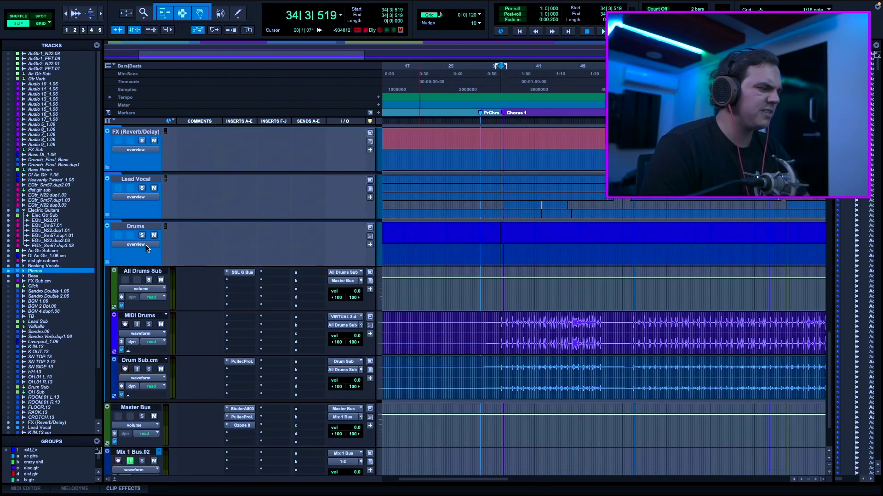
- Play the mix with both drum tracks active from 34|3|519 at Chorus 1
click(545, 350)
key(space)
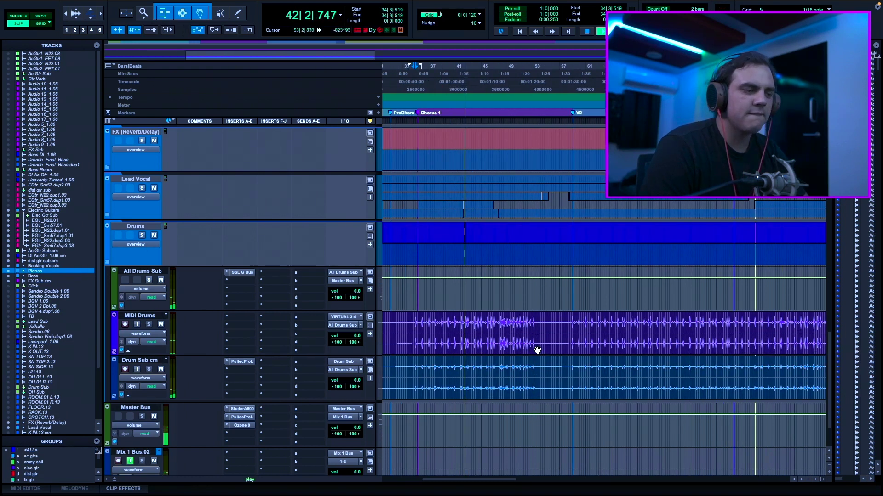
scroll(533, 349, down, 1)
scroll(533, 349, right, 3)
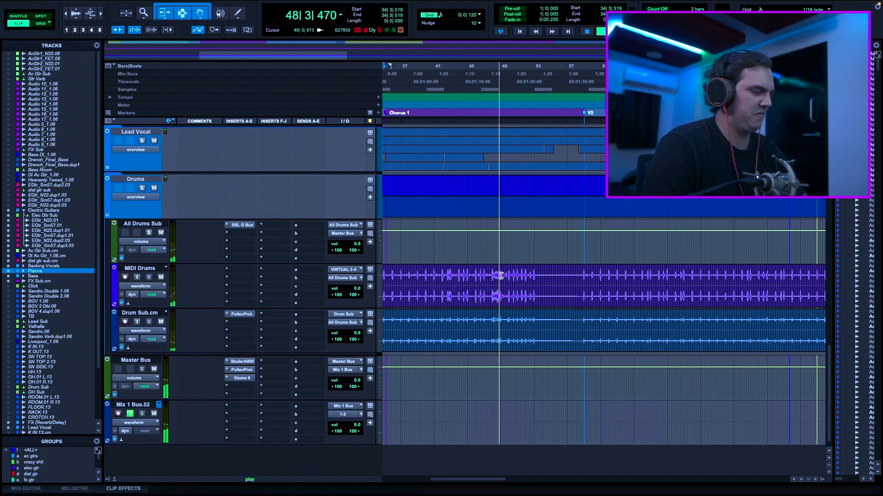
- Play the Chorus 1 drum fill from 47|2|428 with Drum Sub.cm muted and MIDI Drums raised to +10.8 dB
click(490, 278)
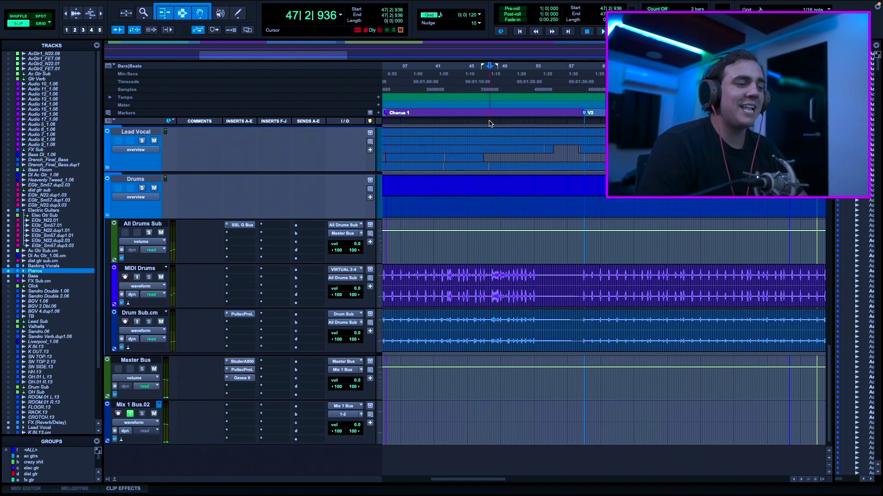
key(ctrl+bracketright)
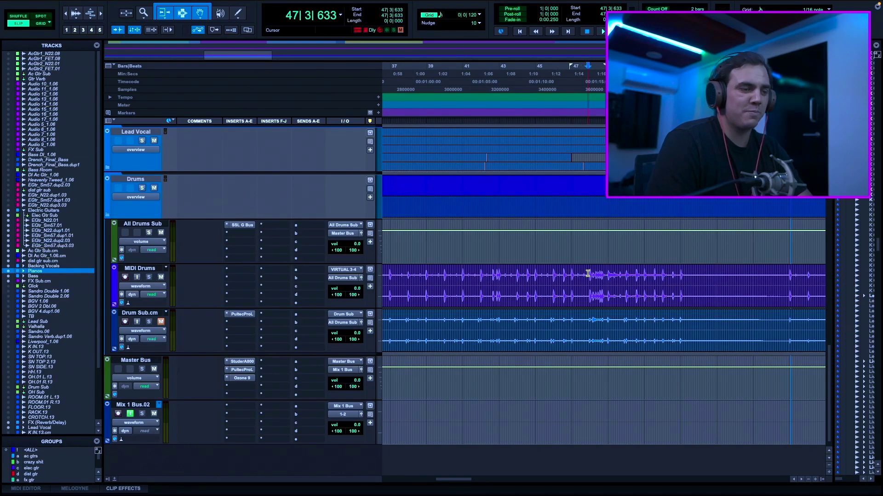
click(587, 273)
key(space)
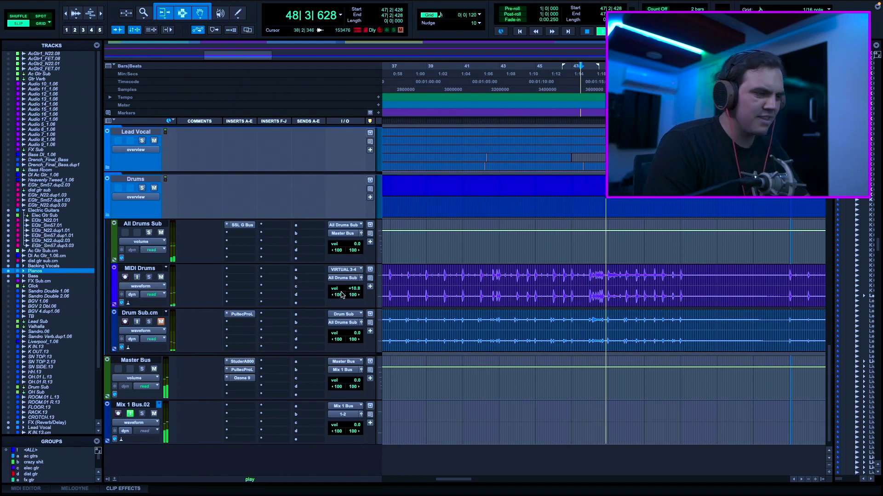
key(space)
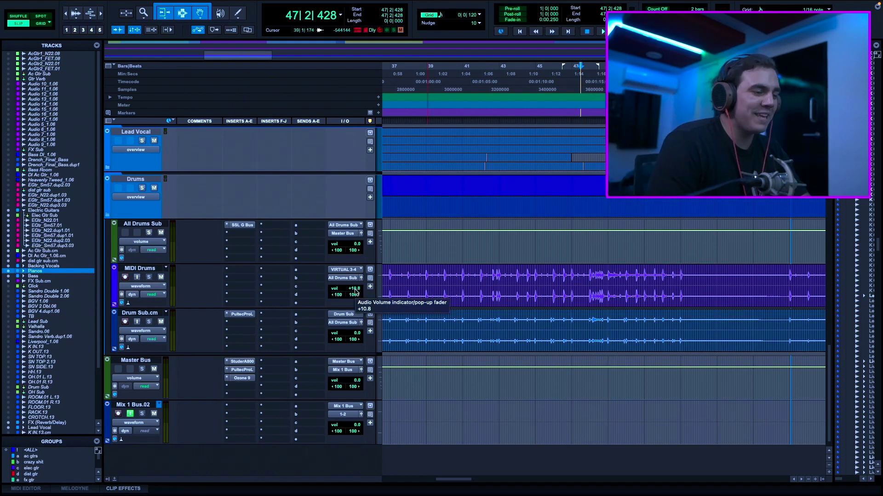
key(space)
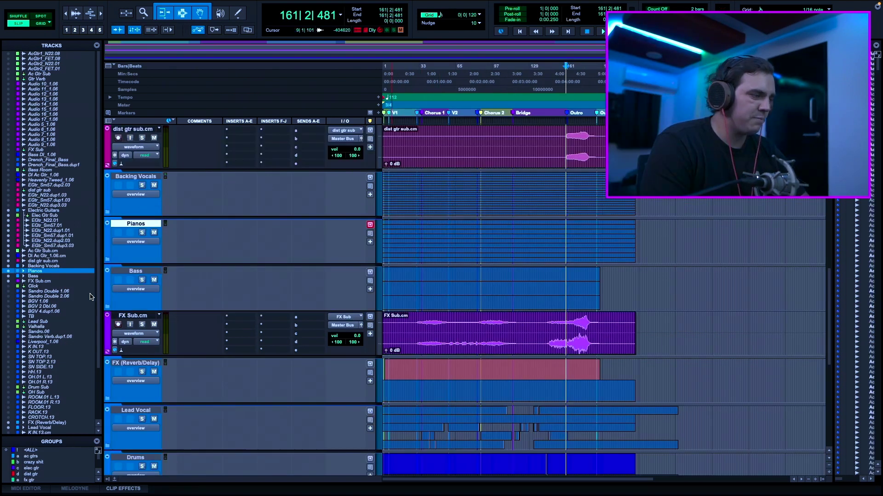
- Expand the Bass folder and play its tracks from 32|3|956, just before Chorus 1
click(107, 307)
click(419, 125)
scroll(440, 254, up, 7)
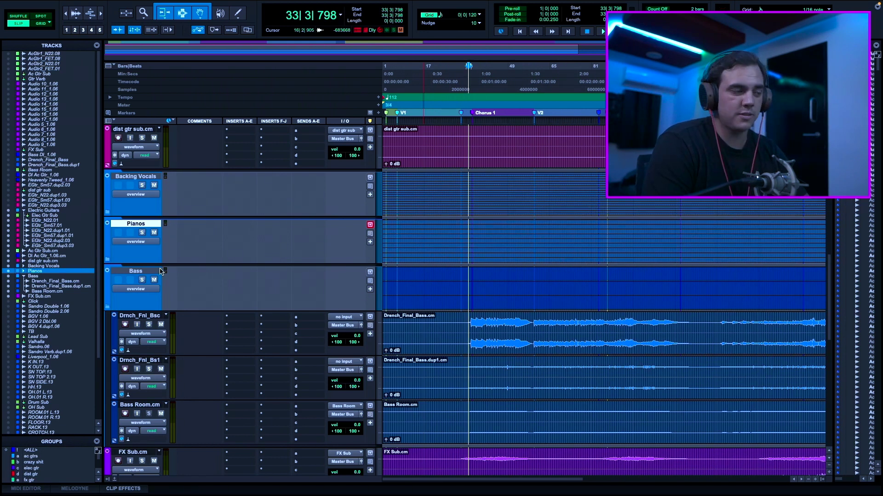
click(466, 122)
key(space)
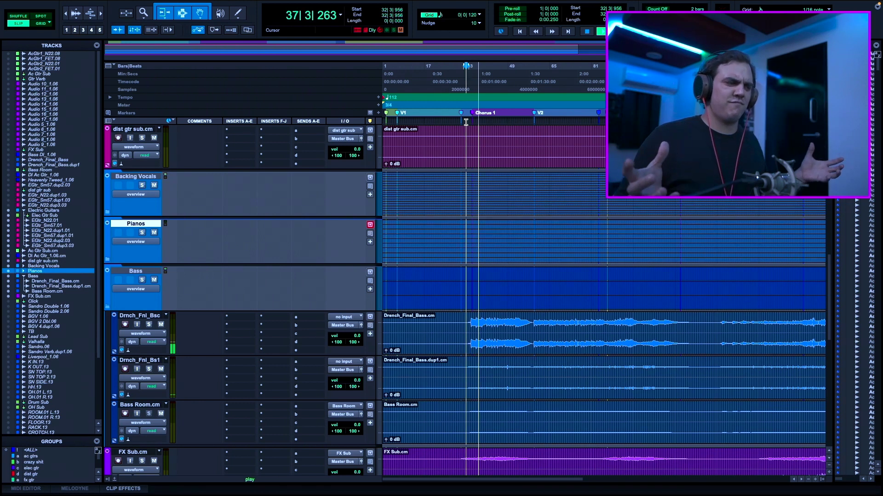
key(space)
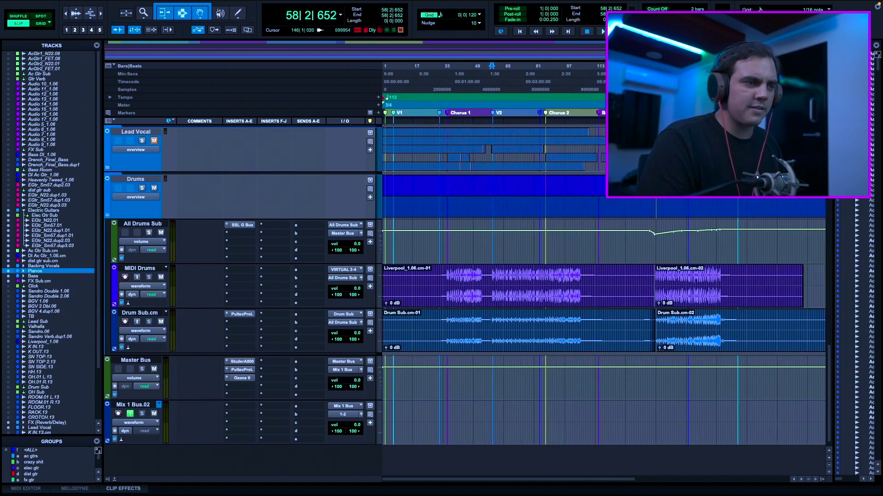
- Play the song from 113|2|676 through the Bridge
click(600, 121)
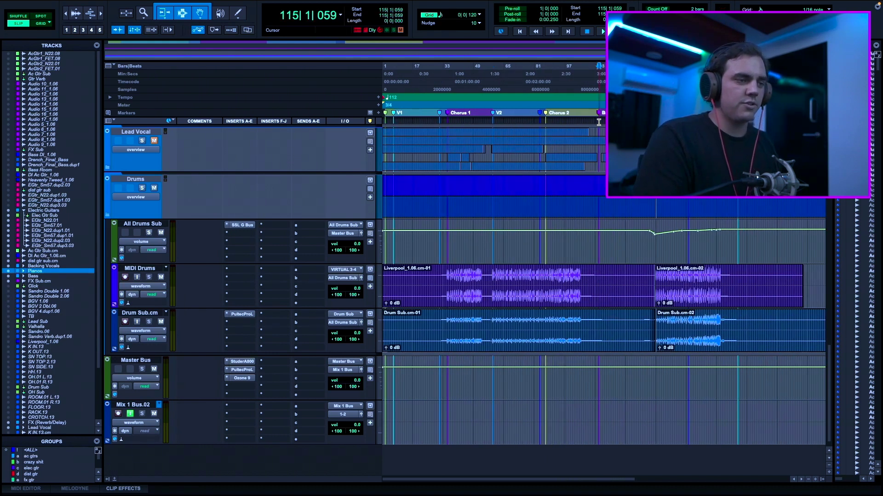
scroll(202, 335, up, 10)
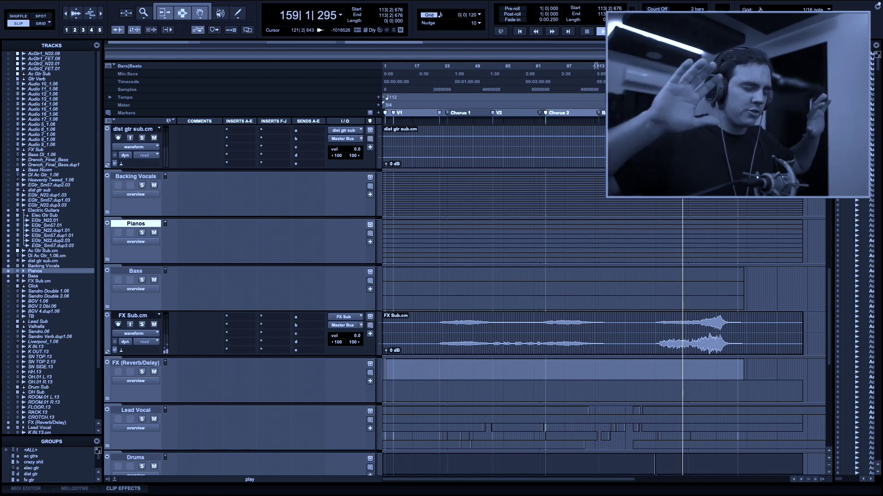
key(space)
- Audition the soloed dist gtr sub.cm track from 161|2|481 in the Outro, working its volume control
click(687, 135)
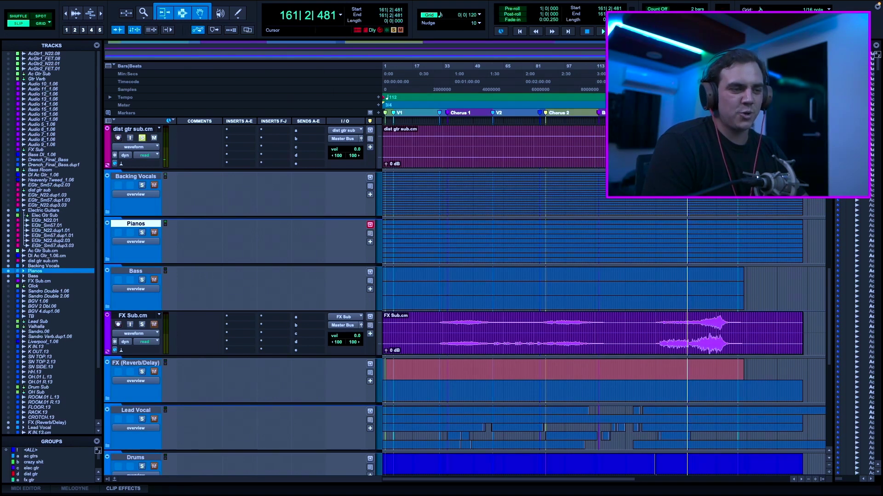
key(space)
drag(349, 149, 352, 149)
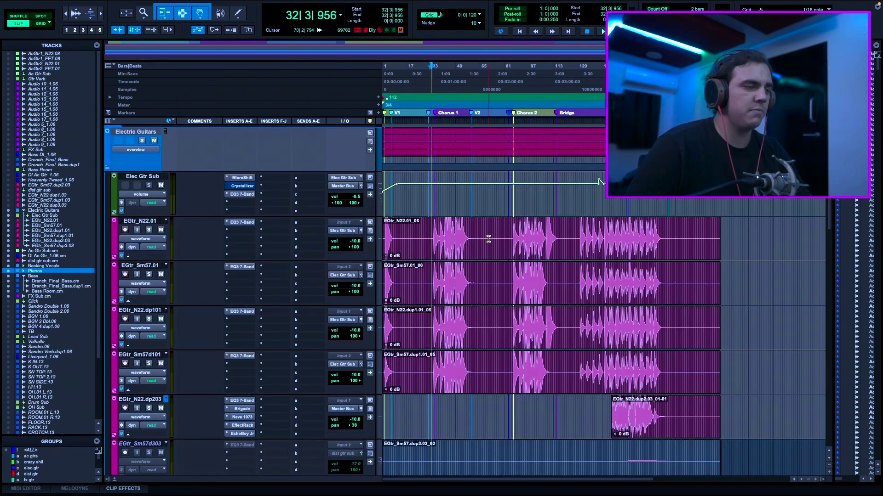
- Look over the electric guitar tracks in the Electric Guitars folder across the whole song
scroll(486, 238, down, 3)
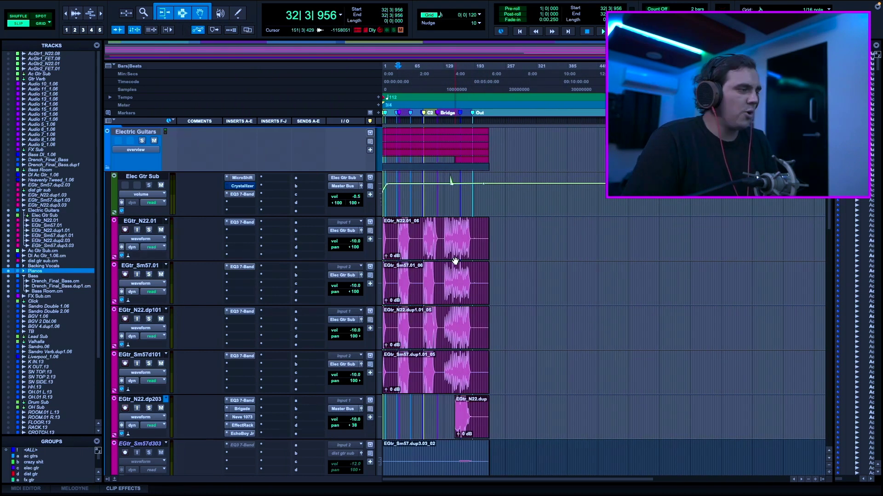